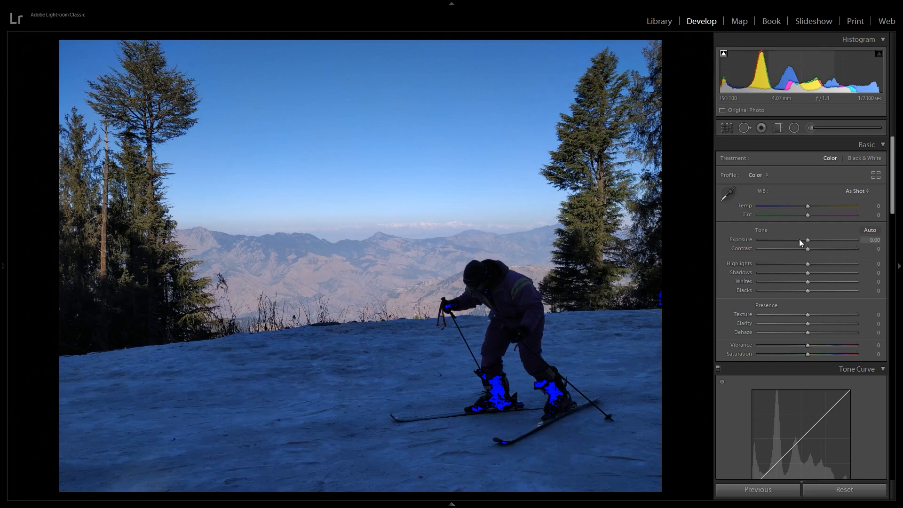
# Step: Set Exposure to −0.72, Contrast to −6, Highlights to −34 and Shadows to +100 for the skier photo
pyautogui.moveTo(808, 240); pyautogui.dragTo(773, 250)
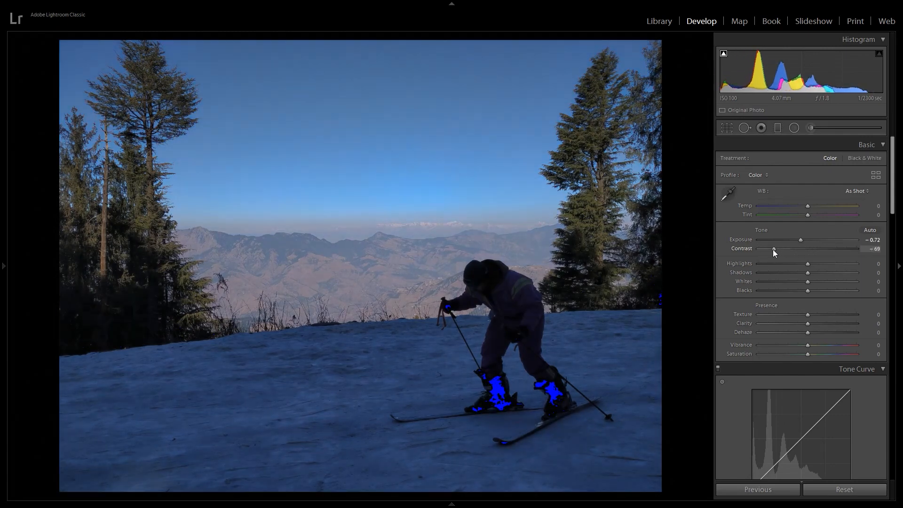
pyautogui.moveTo(759, 250); pyautogui.dragTo(803, 260)
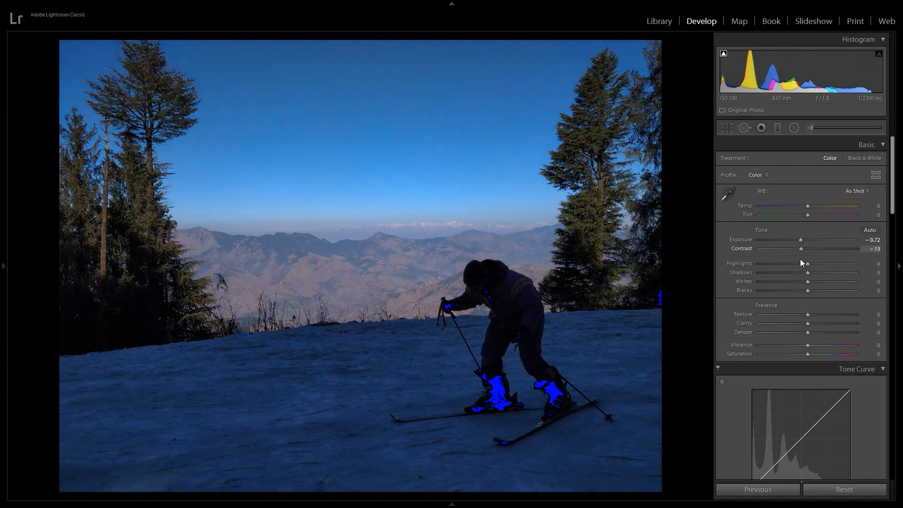
pyautogui.moveTo(806, 261); pyautogui.dragTo(866, 289)
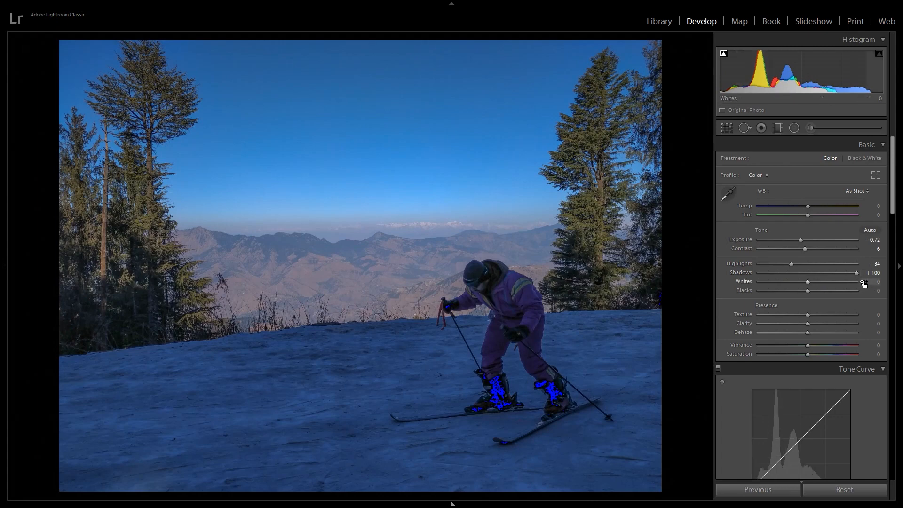
pyautogui.moveTo(856, 275); pyautogui.dragTo(858, 275)
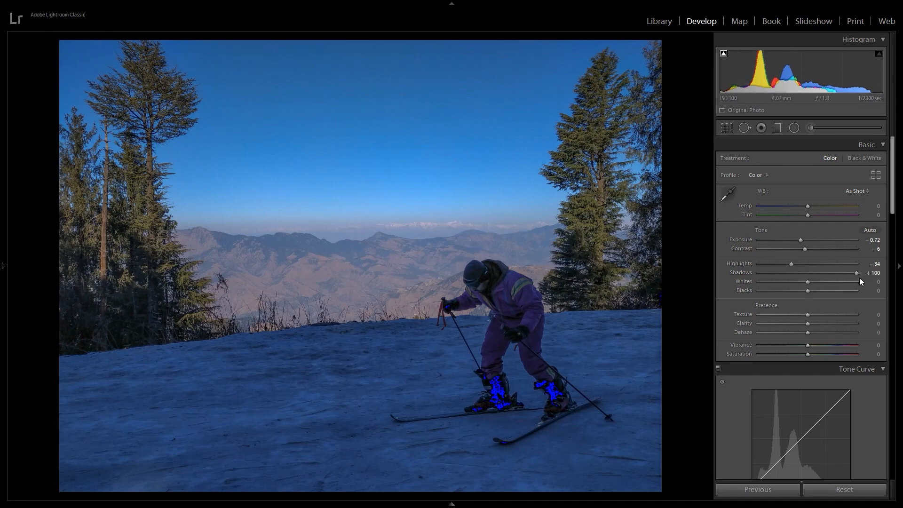
# Step: Brighten the photo by setting Whites to +50 and Blacks to +98
pyautogui.moveTo(809, 281); pyautogui.dragTo(832, 295)
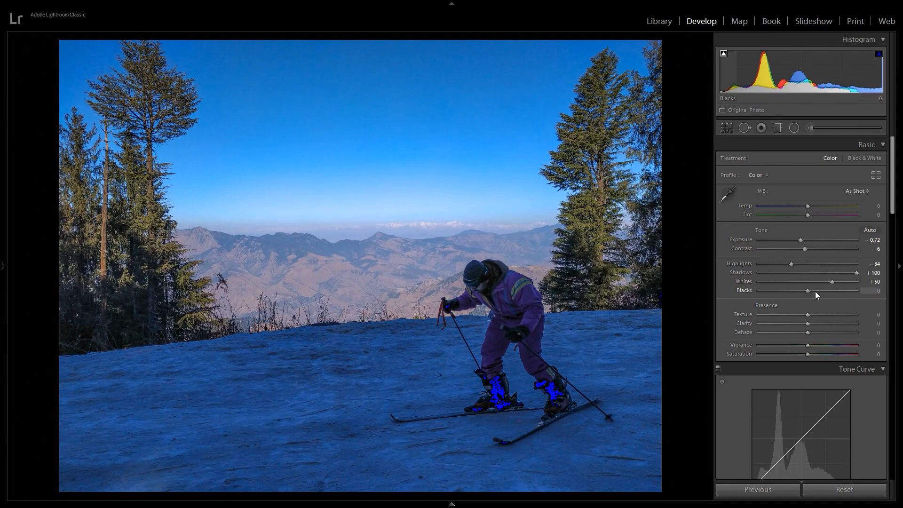
pyautogui.moveTo(848, 294); pyautogui.dragTo(879, 296)
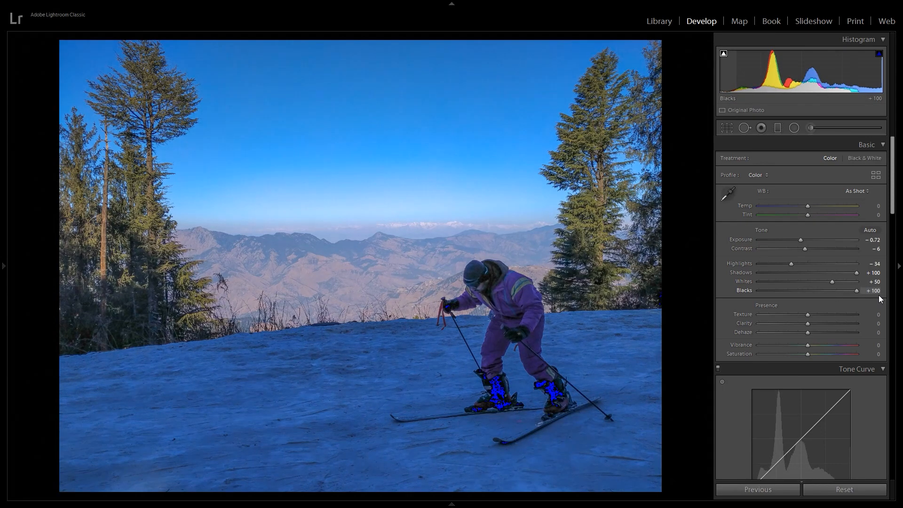
pyautogui.moveTo(782, 298); pyautogui.dragTo(856, 301)
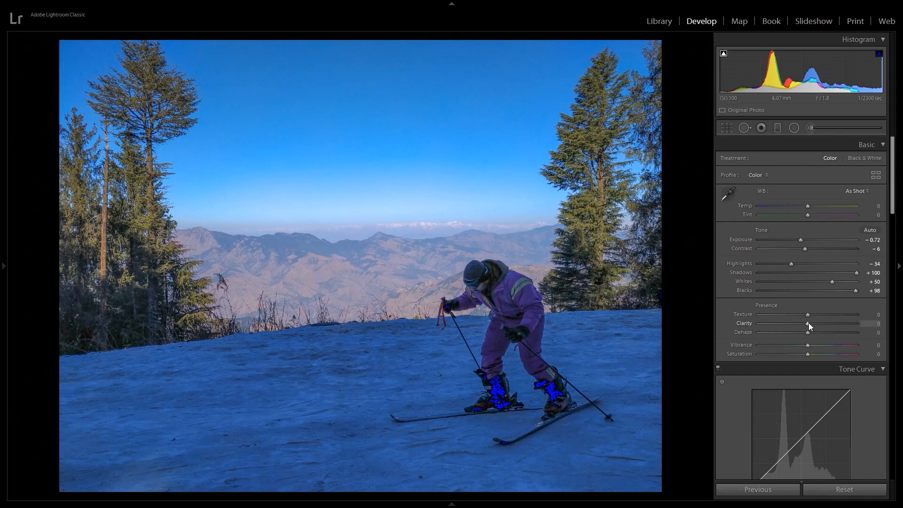
# Step: Set Clarity to +36, Vibrance to +17 and the white balance Temp to +4
pyautogui.moveTo(808, 325); pyautogui.dragTo(835, 334)
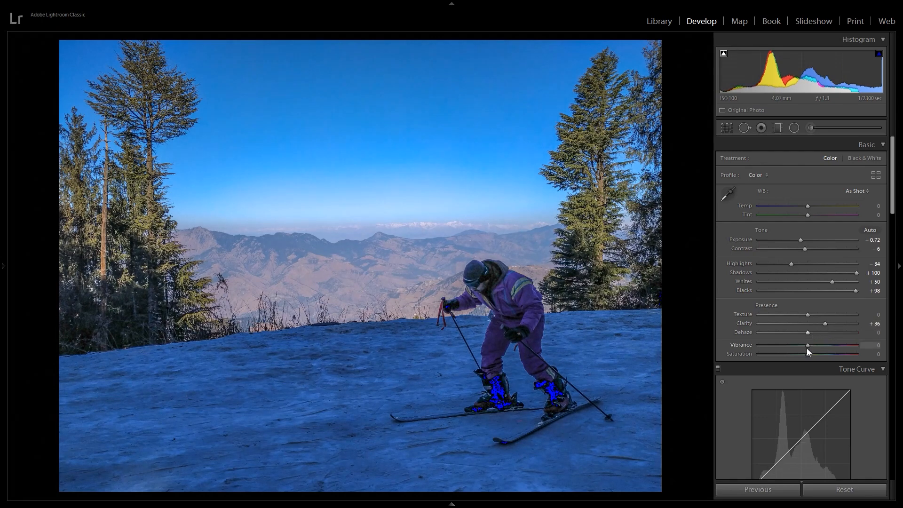
pyautogui.moveTo(811, 348)
pyautogui.mouseDown()
pyautogui.moveTo(825, 349)
pyautogui.moveTo(812, 352)
pyautogui.mouseUp()
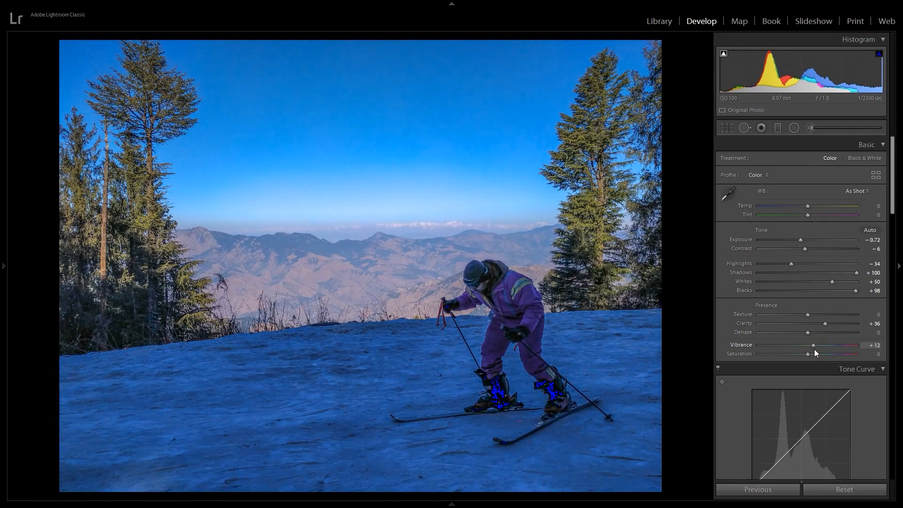
pyautogui.moveTo(805, 355)
pyautogui.mouseDown()
pyautogui.moveTo(832, 357)
pyautogui.moveTo(774, 356)
pyautogui.moveTo(817, 361)
pyautogui.moveTo(809, 360)
pyautogui.mouseUp()
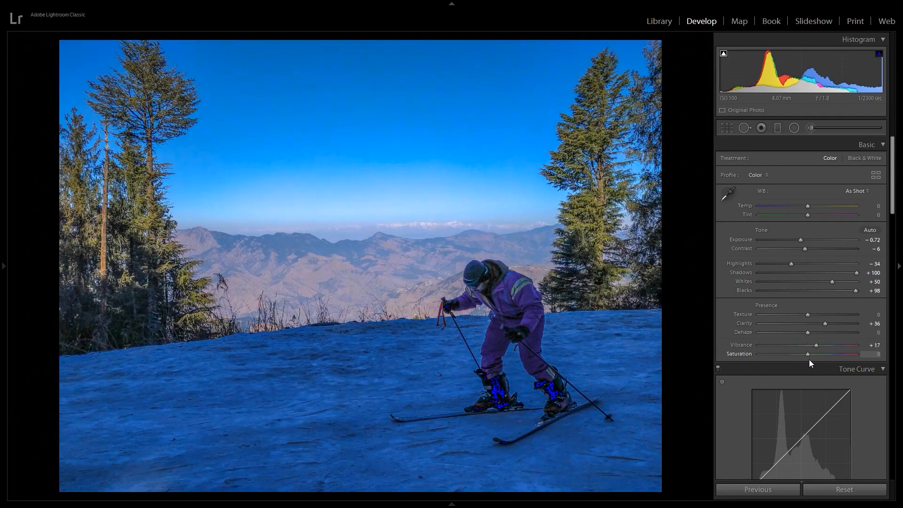
pyautogui.moveTo(807, 205)
pyautogui.mouseDown()
pyautogui.moveTo(800, 208)
pyautogui.moveTo(809, 211)
pyautogui.mouseUp()
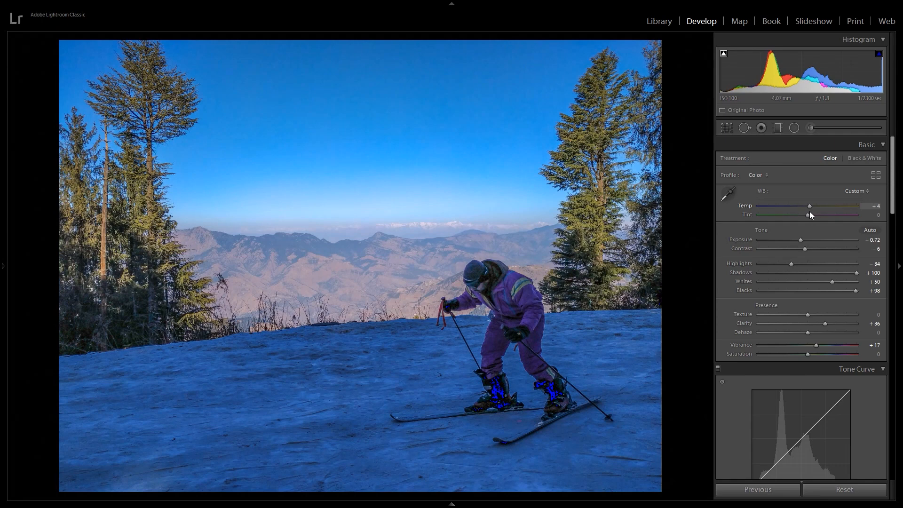
# Step: Shift the HSL Purple hue to −55 to turn the skier's purple suit blue
pyautogui.moveTo(895, 210); pyautogui.dragTo(876, 300)
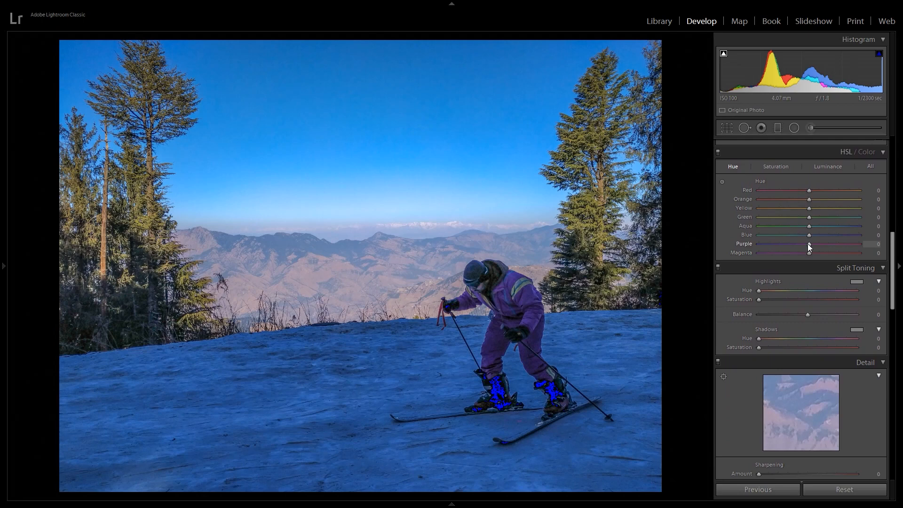
pyautogui.moveTo(808, 253); pyautogui.dragTo(806, 259)
pyautogui.moveTo(801, 244); pyautogui.dragTo(865, 253)
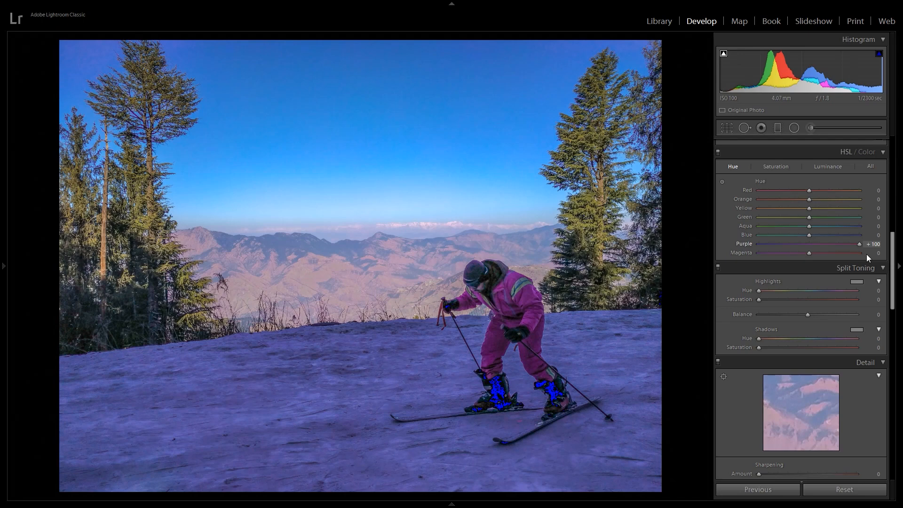
pyautogui.moveTo(865, 253); pyautogui.dragTo(781, 255)
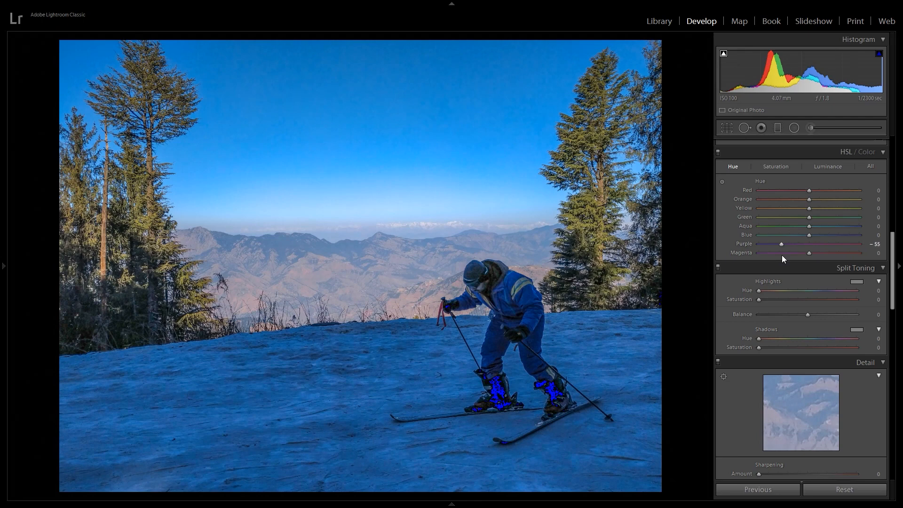
# Step: Adjust the remaining HSL hues, setting Yellow to +66, Green to +80 and Aqua to +1, and refine Purple to −52
pyautogui.moveTo(809, 234); pyautogui.dragTo(840, 229)
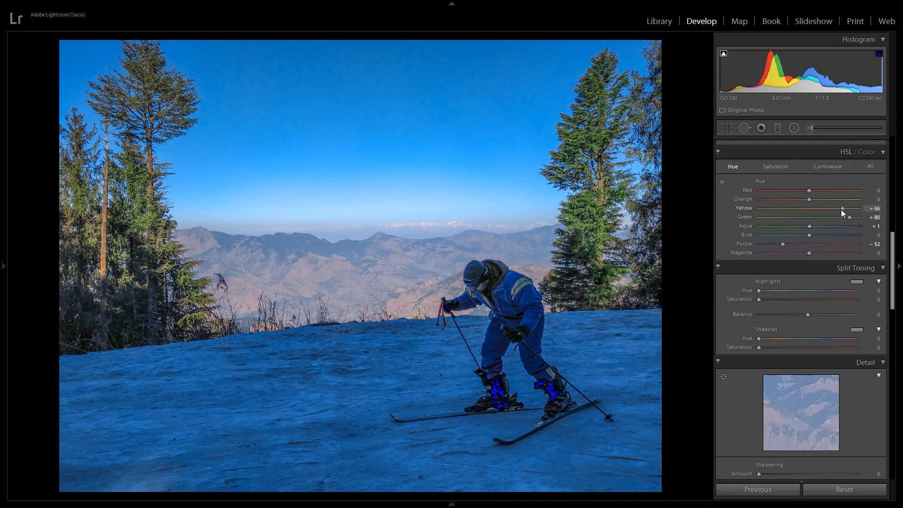
pyautogui.moveTo(790, 208); pyautogui.dragTo(842, 212)
pyautogui.doubleClick(806, 198)
pyautogui.moveTo(806, 190)
pyautogui.mouseDown()
pyautogui.moveTo(763, 197)
pyautogui.moveTo(806, 198)
pyautogui.mouseUp()
# Step: Try Split Toning adjustments to the highlights, balance and shadows, and reset the shadows saturation
pyautogui.moveTo(758, 291); pyautogui.dragTo(743, 313)
pyautogui.moveTo(758, 300)
pyautogui.mouseDown()
pyautogui.moveTo(765, 300)
pyautogui.moveTo(757, 305)
pyautogui.mouseUp()
pyautogui.moveTo(807, 315)
pyautogui.mouseDown()
pyautogui.moveTo(766, 314)
pyautogui.moveTo(823, 319)
pyautogui.moveTo(809, 325)
pyautogui.mouseUp()
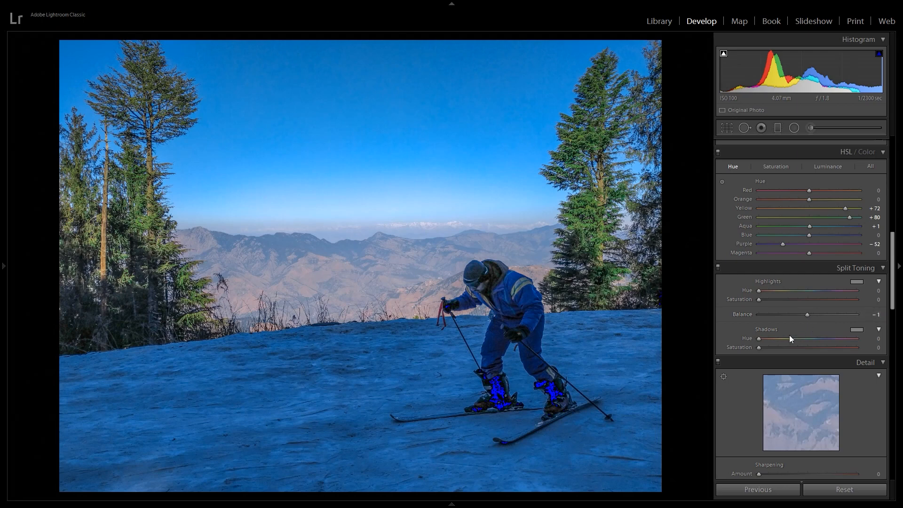
pyautogui.moveTo(758, 338); pyautogui.dragTo(802, 351)
pyautogui.doubleClick(733, 351)
# Step: Compare stronger and weaker Contrast on the photo and set Contrast to +14
pyautogui.moveTo(890, 311); pyautogui.dragTo(900, 209)
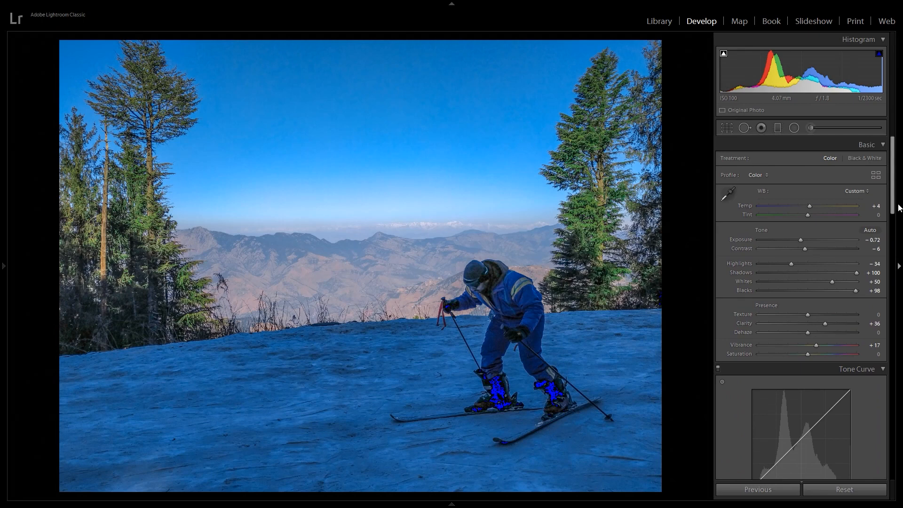
pyautogui.moveTo(807, 206)
pyautogui.mouseDown()
pyautogui.moveTo(799, 205)
pyautogui.moveTo(807, 208)
pyautogui.mouseUp()
pyautogui.moveTo(805, 250); pyautogui.dragTo(828, 254)
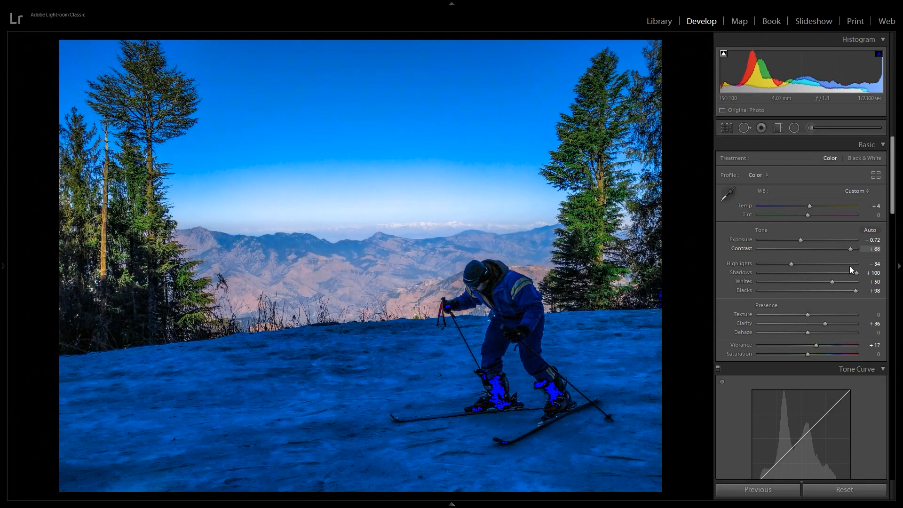
pyautogui.moveTo(836, 266); pyautogui.dragTo(791, 264)
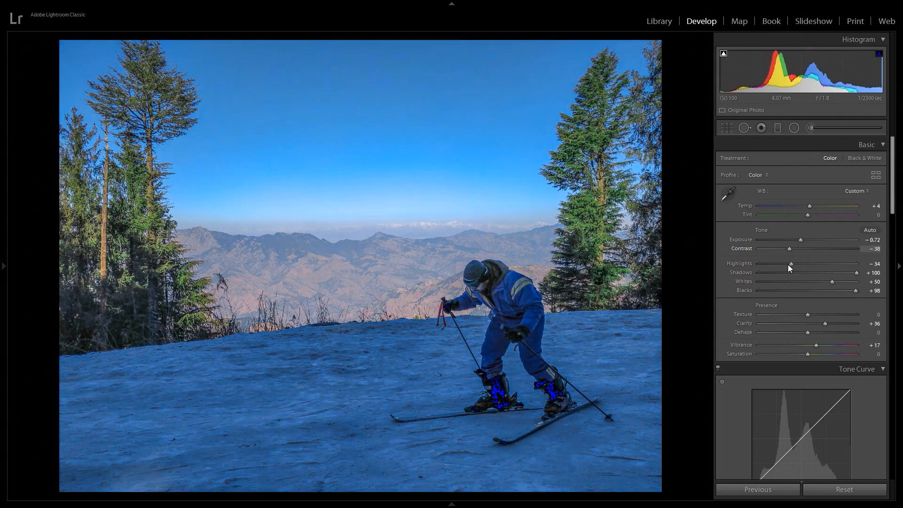
pyautogui.moveTo(772, 264); pyautogui.dragTo(814, 269)
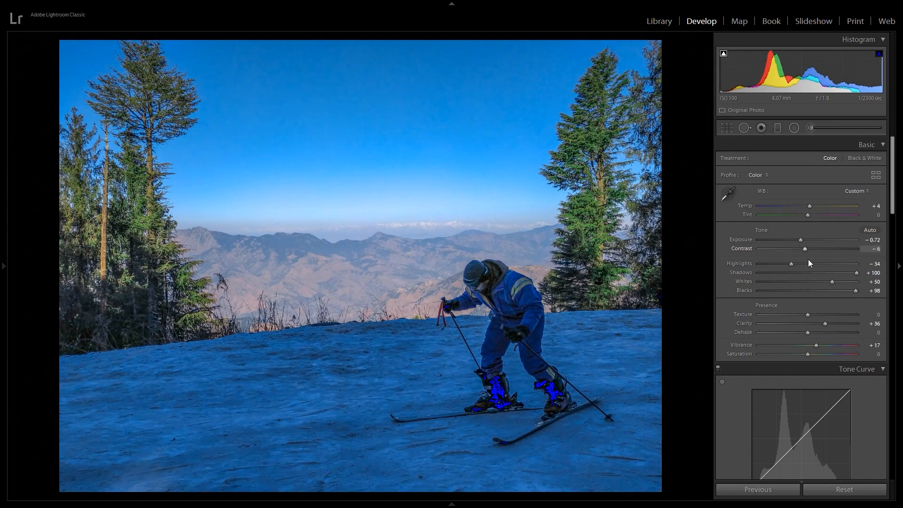
pyautogui.click(805, 249)
pyautogui.moveTo(805, 250)
pyautogui.mouseDown()
pyautogui.moveTo(820, 252)
pyautogui.moveTo(809, 240)
pyautogui.moveTo(798, 247)
pyautogui.mouseUp()
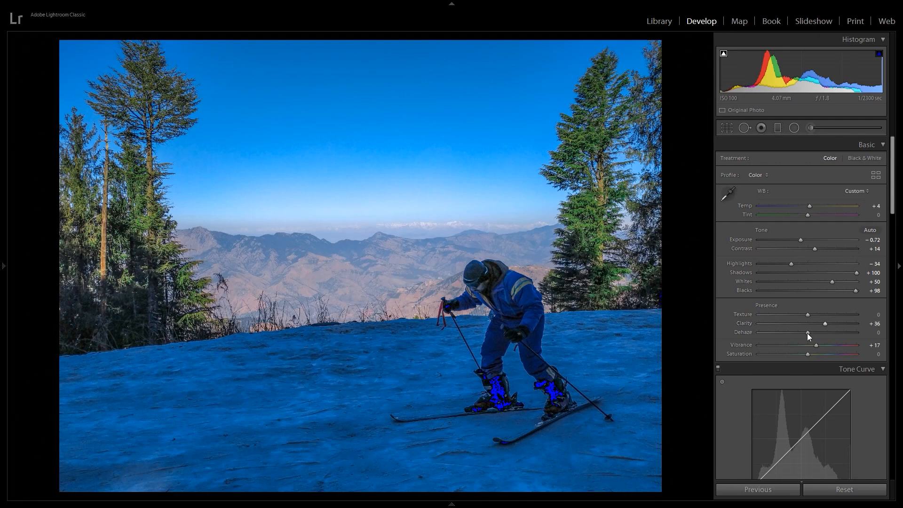
# Step: Try raising and lowering Dehaze on the photo, and reset Dehaze to 0
pyautogui.moveTo(807, 333); pyautogui.dragTo(821, 335)
pyautogui.moveTo(873, 352); pyautogui.dragTo(804, 359)
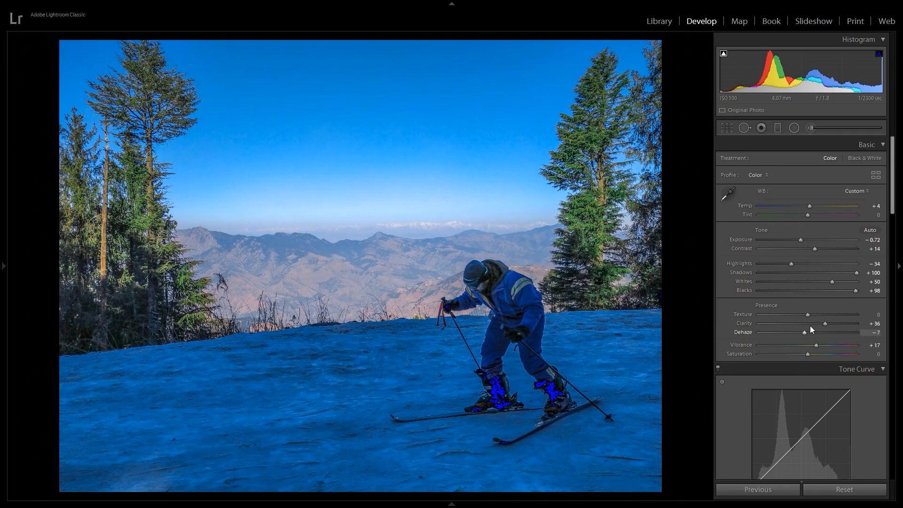
pyautogui.click(875, 332)
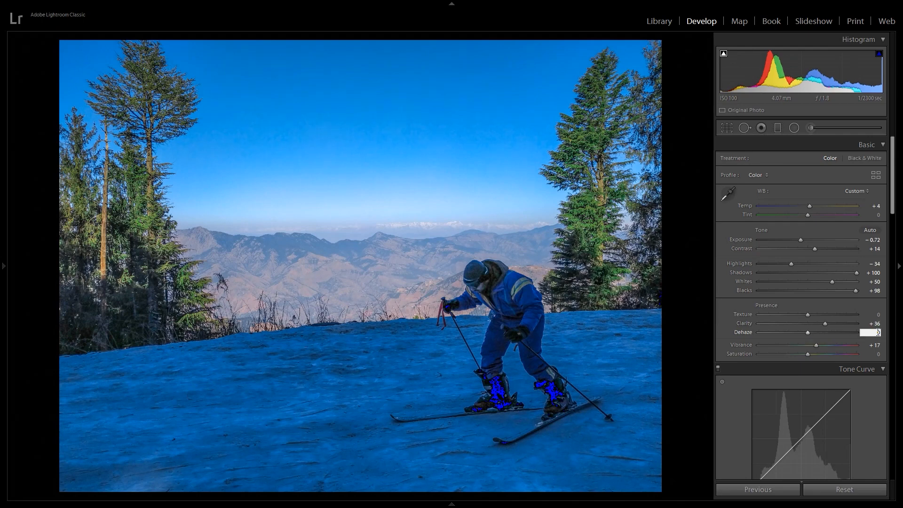
pyautogui.write('0')
pyautogui.press('Return')
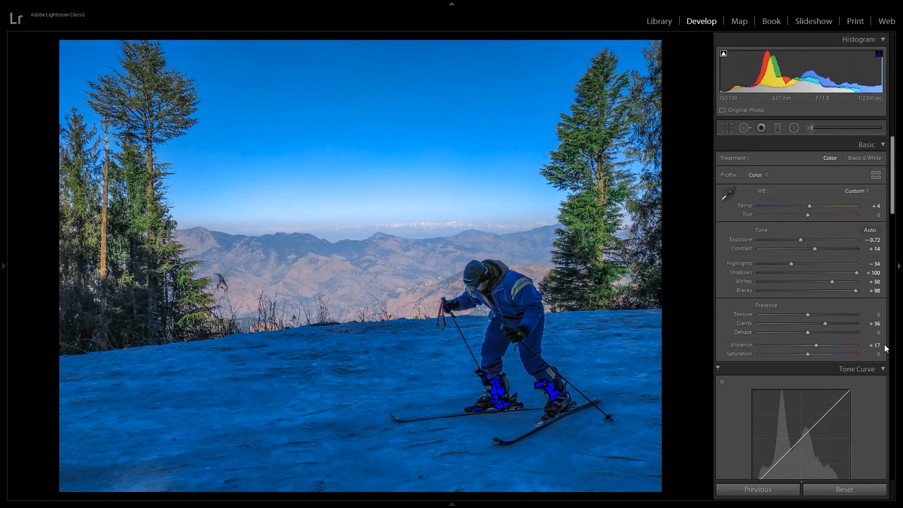
# Step: Test a stronger Saturation on the photo and set Saturation to −1
pyautogui.moveTo(806, 355); pyautogui.dragTo(829, 359)
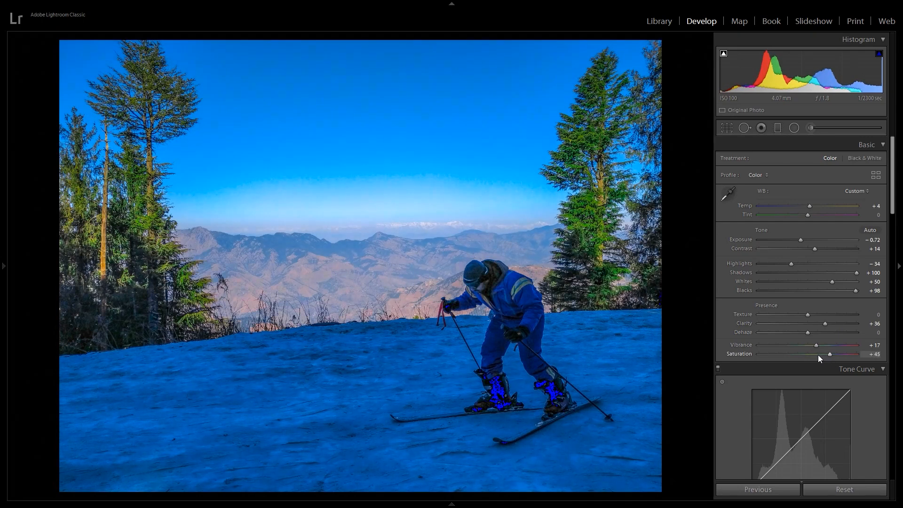
pyautogui.moveTo(828, 354); pyautogui.dragTo(806, 363)
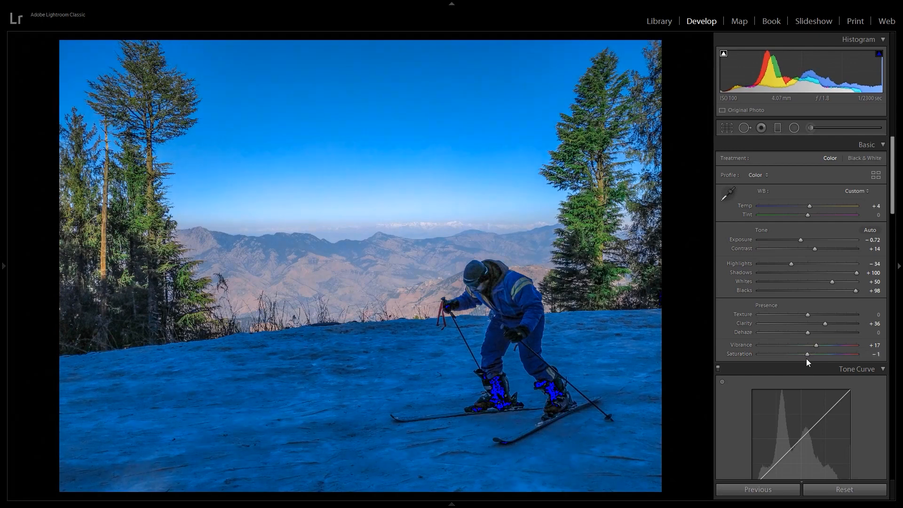